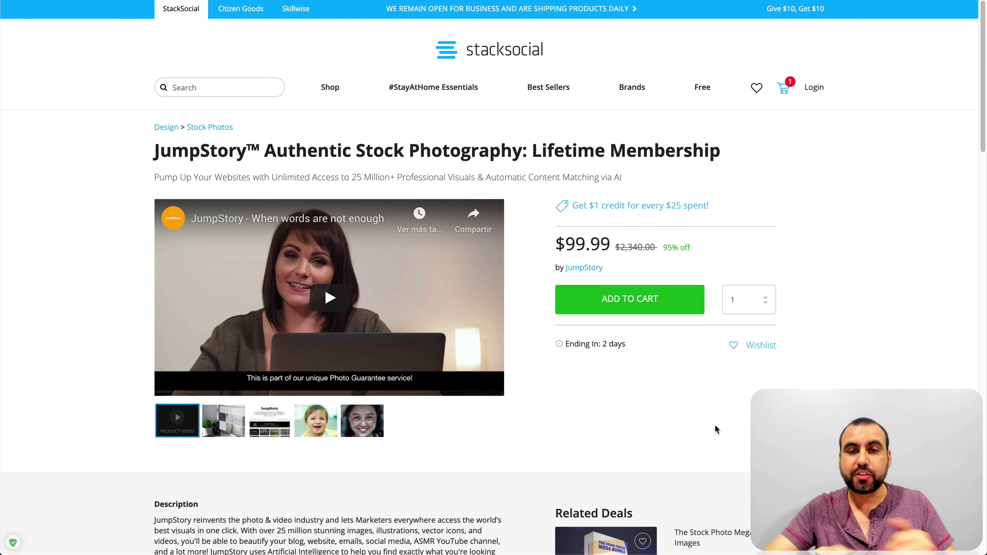
- Point out the $99.99 price and the feature bullets, including the 500,000 professional videos line
drag(564, 244, 589, 246)
click(611, 375)
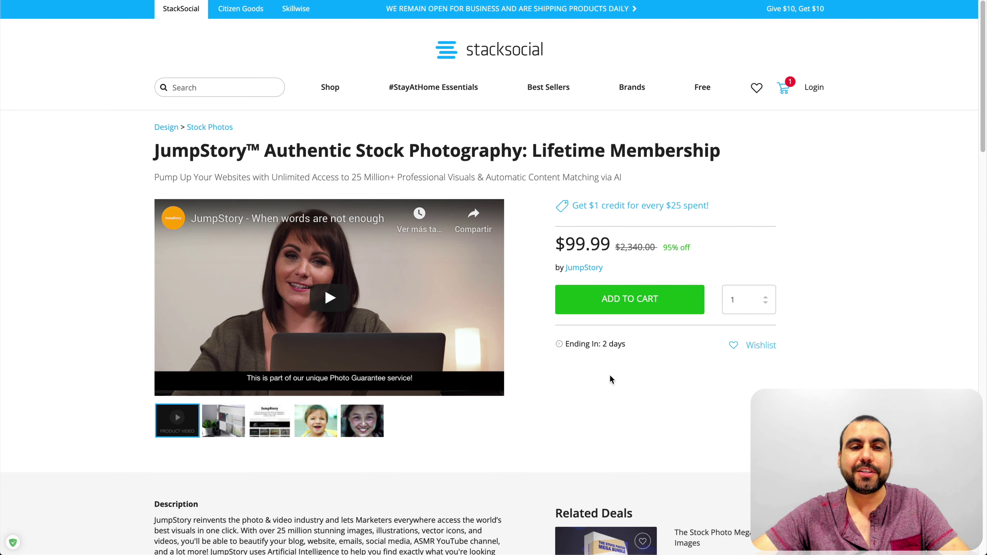
scroll(601, 427, down, 9)
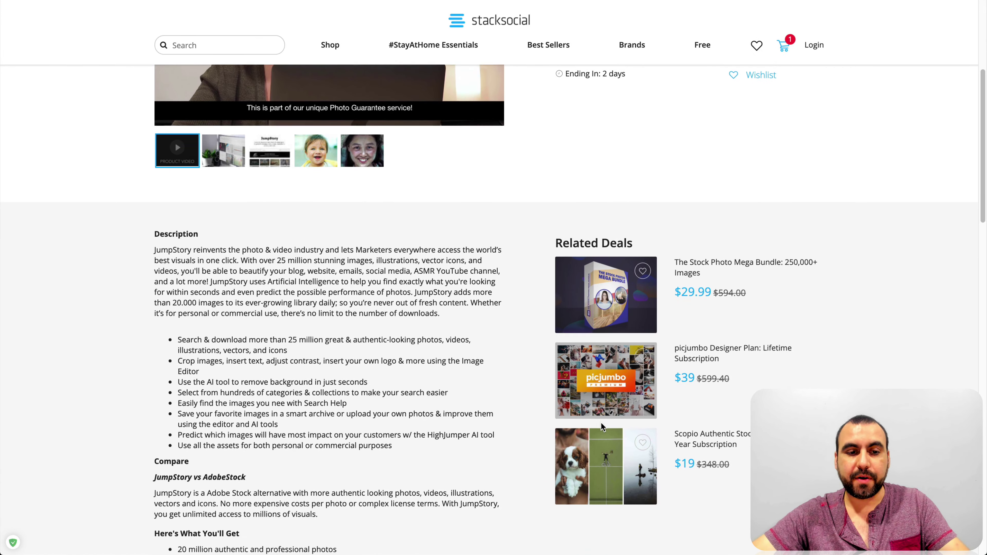
scroll(504, 394, down, 5)
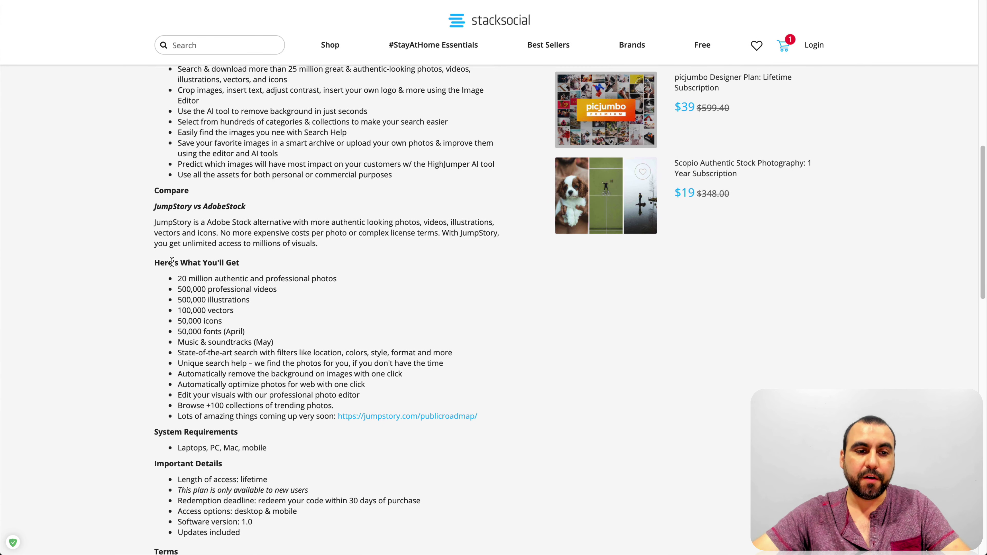
drag(177, 279, 276, 290)
click(321, 279)
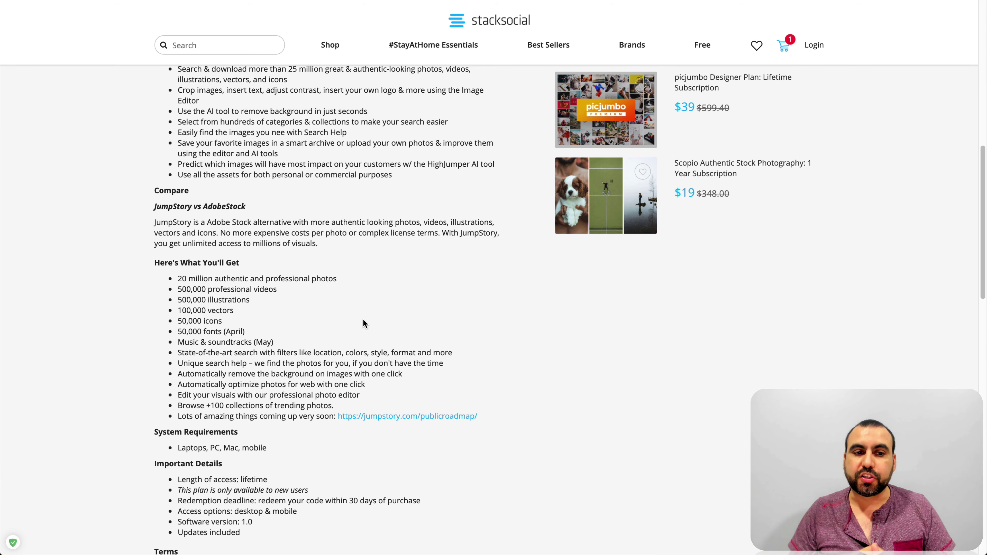
drag(178, 289, 265, 290)
click(315, 298)
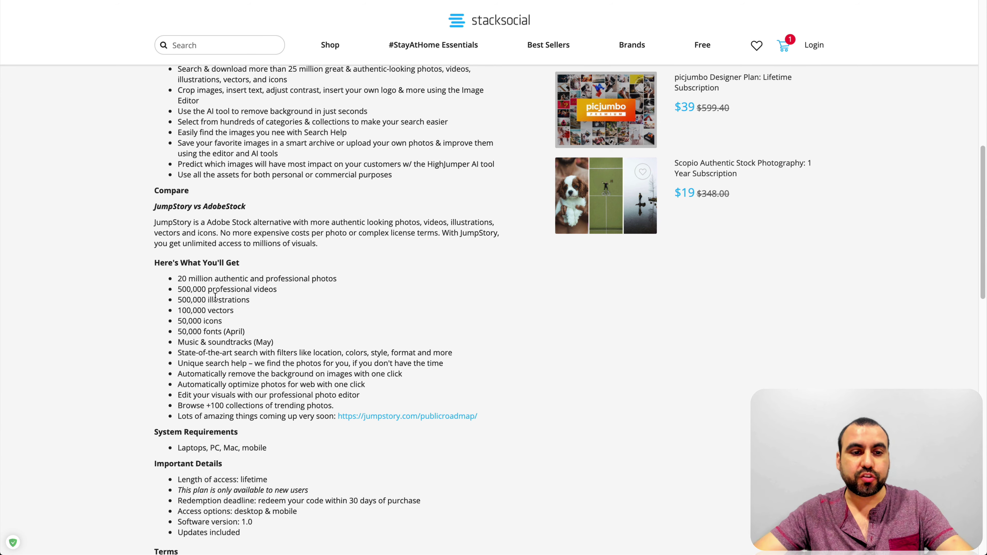
- Highlight the Important Details: lifetime access, Software version 1.0, and Updates included
scroll(238, 370, down, 3)
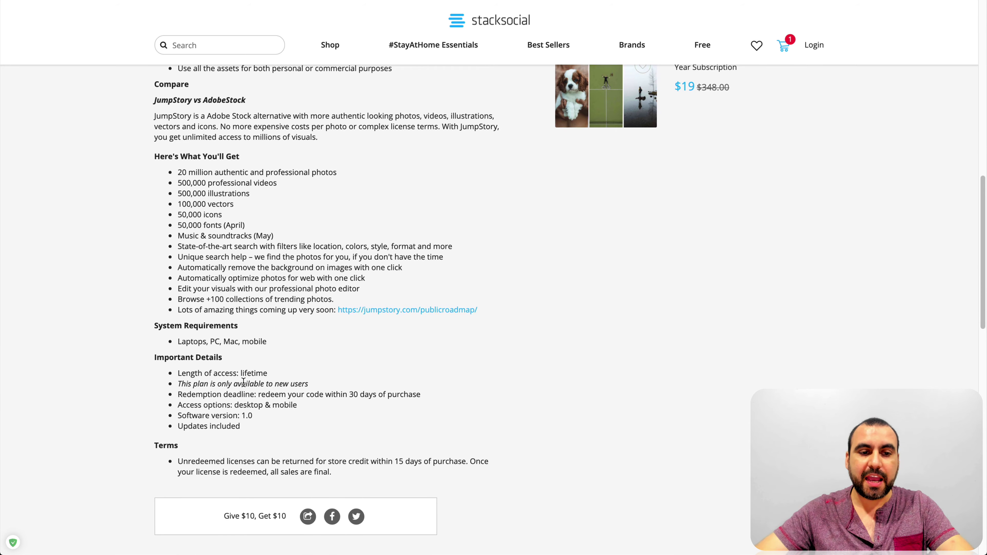
drag(240, 374, 296, 375)
click(297, 376)
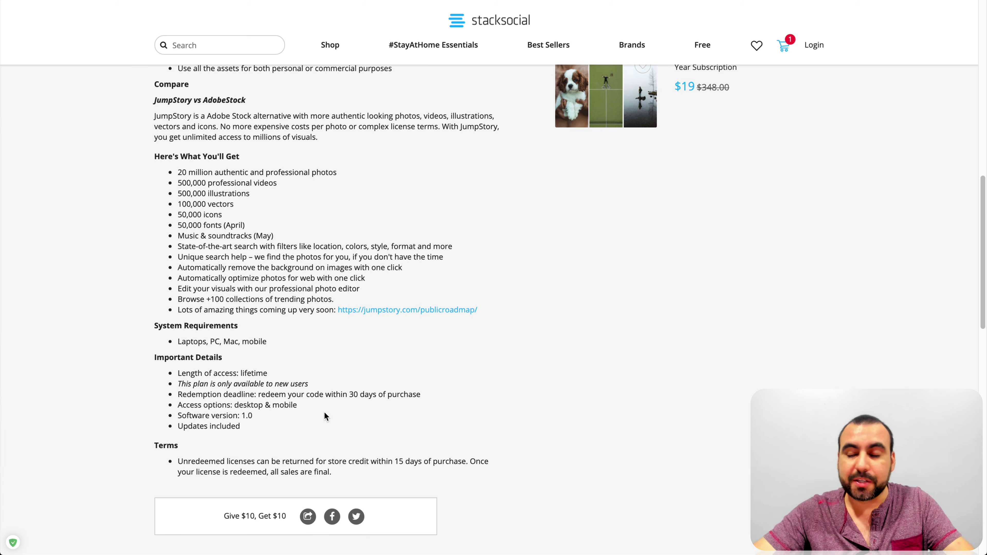
scroll(325, 415, down, 1)
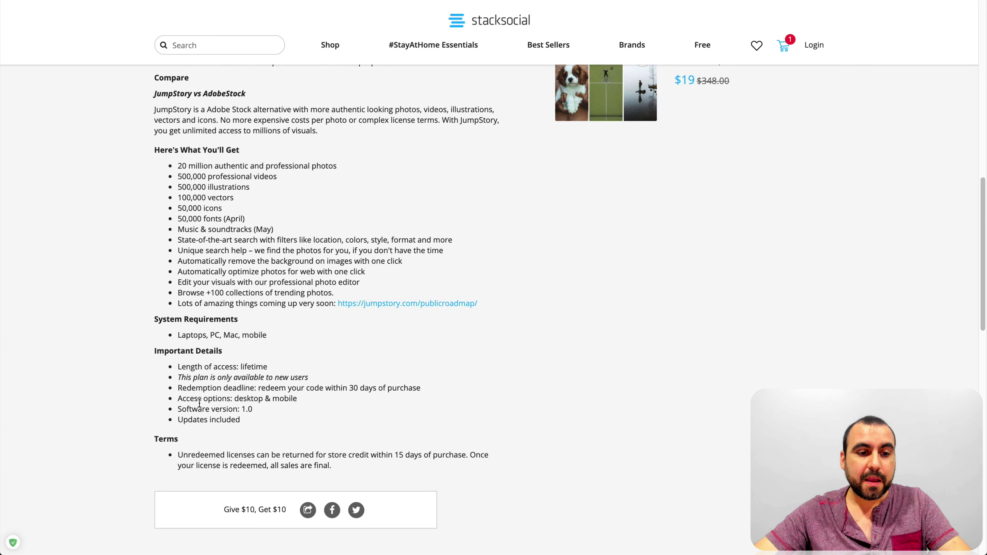
drag(180, 407, 262, 407)
click(263, 408)
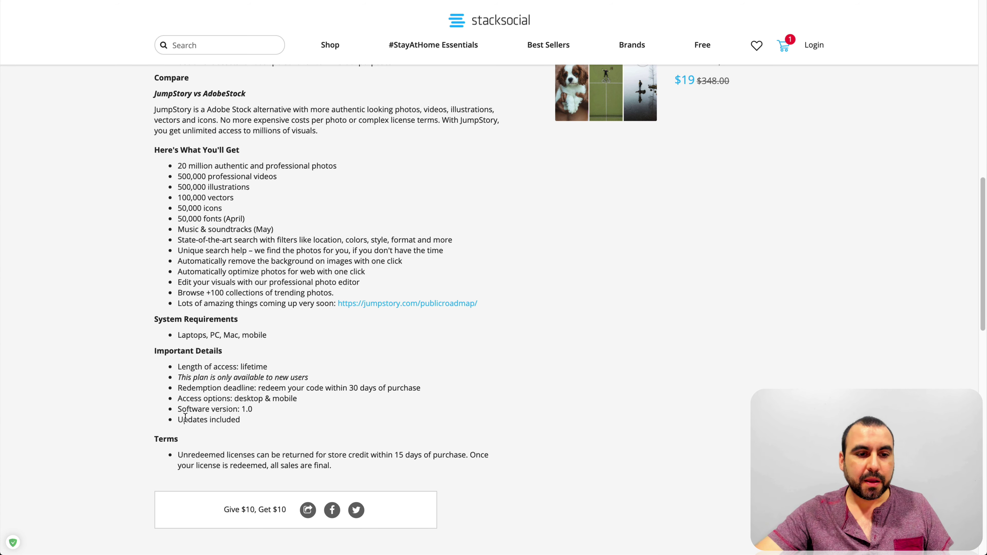
drag(178, 419, 233, 419)
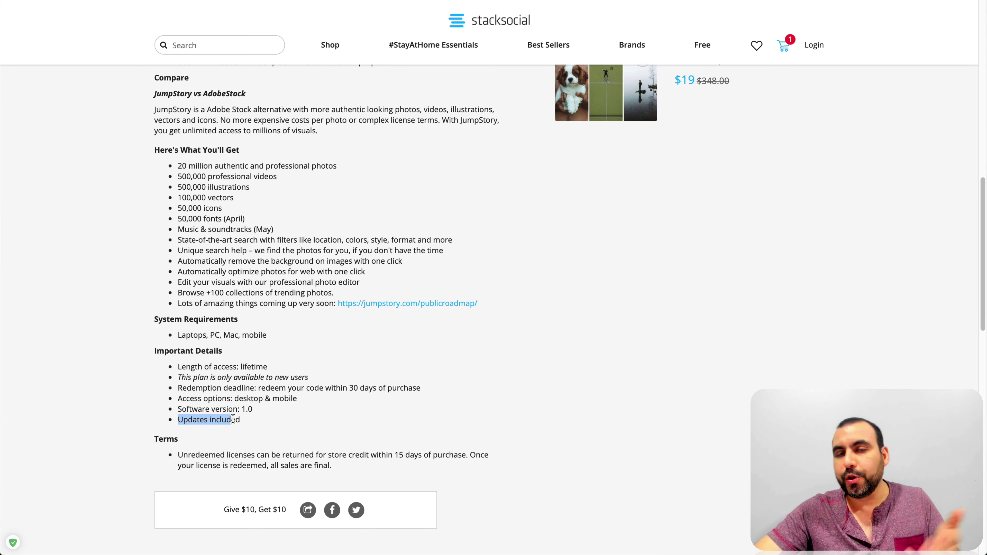
click(342, 416)
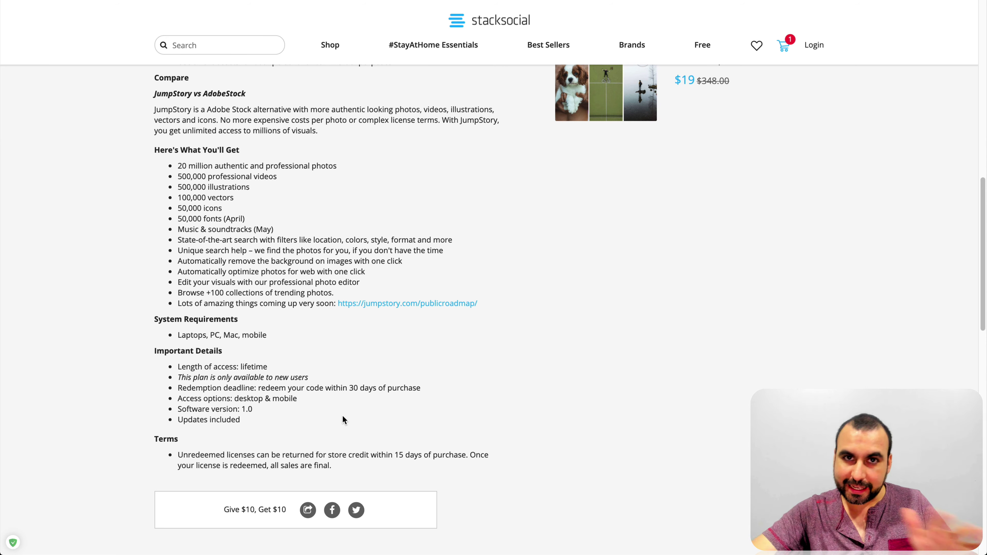
- Switch to the JumpStory site and scroll down to the Curated collections on the Search page
key(ctrl+Tab)
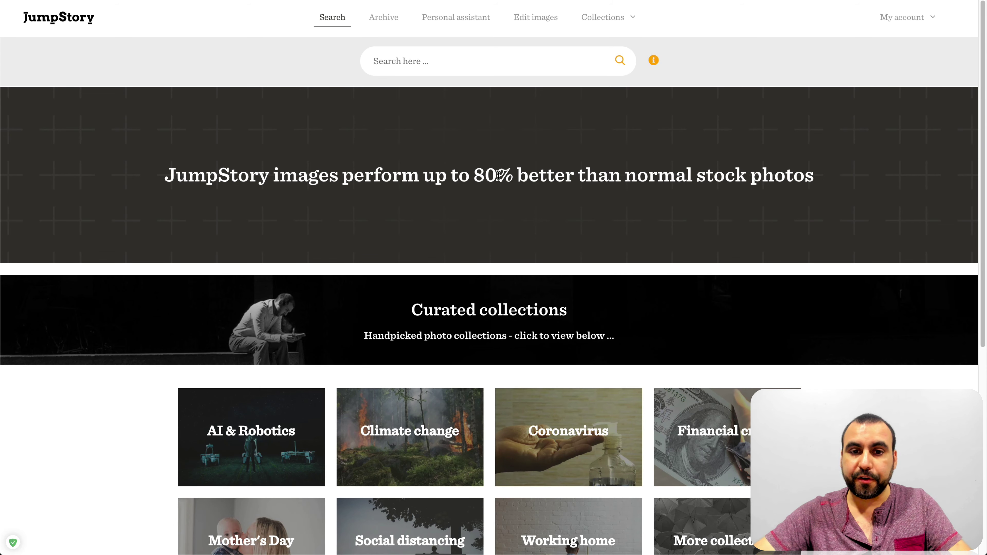
scroll(498, 175, down, 4)
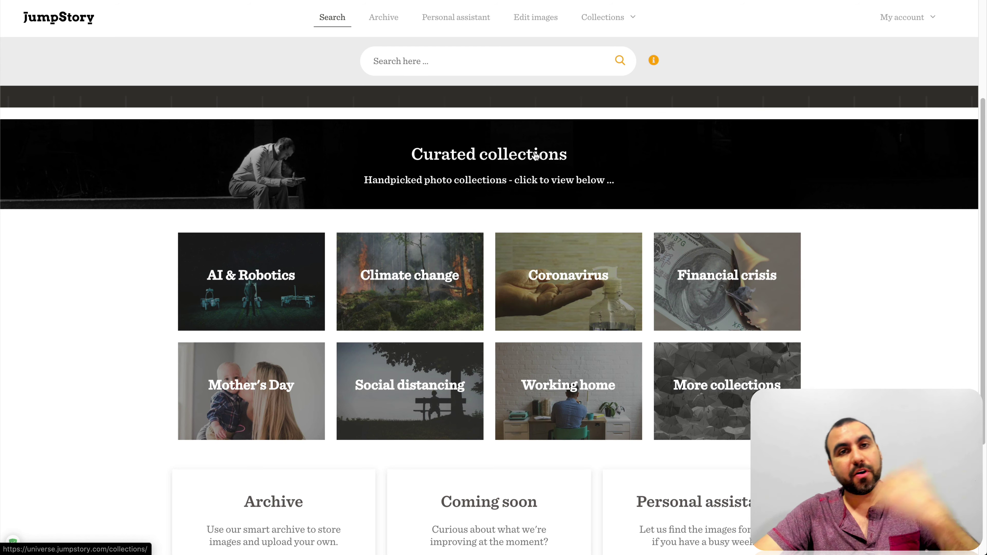
click(541, 22)
scroll(515, 232, down, 2)
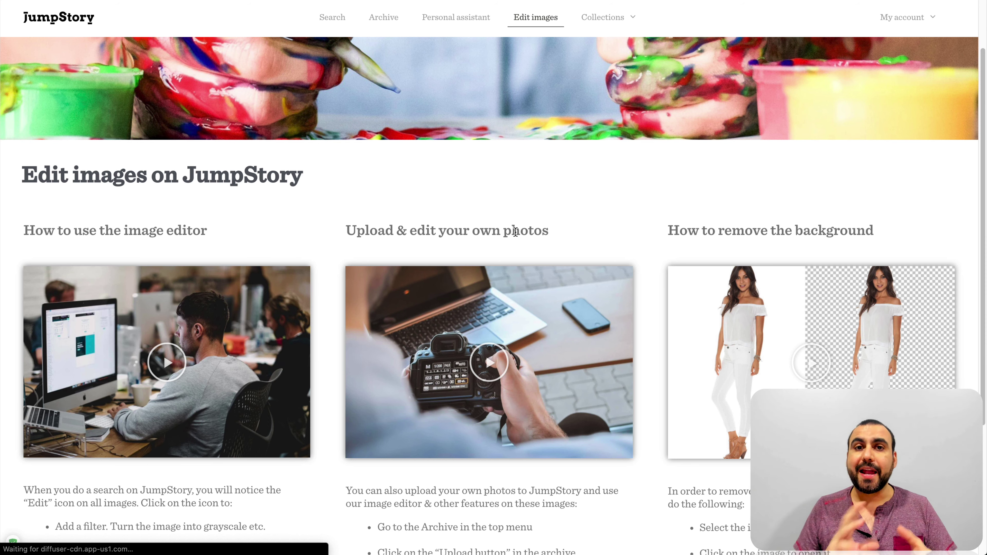
scroll(515, 232, down, 2)
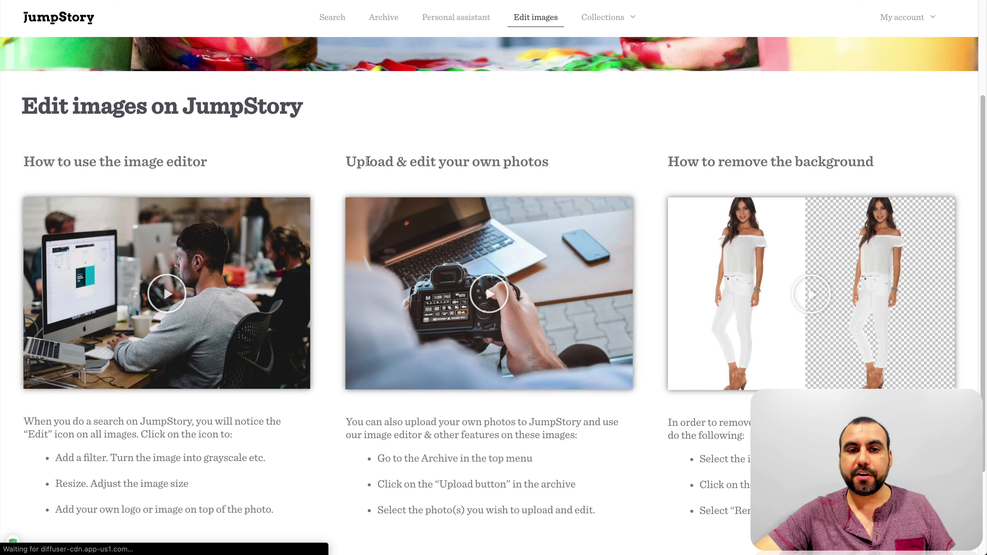
drag(732, 166, 847, 166)
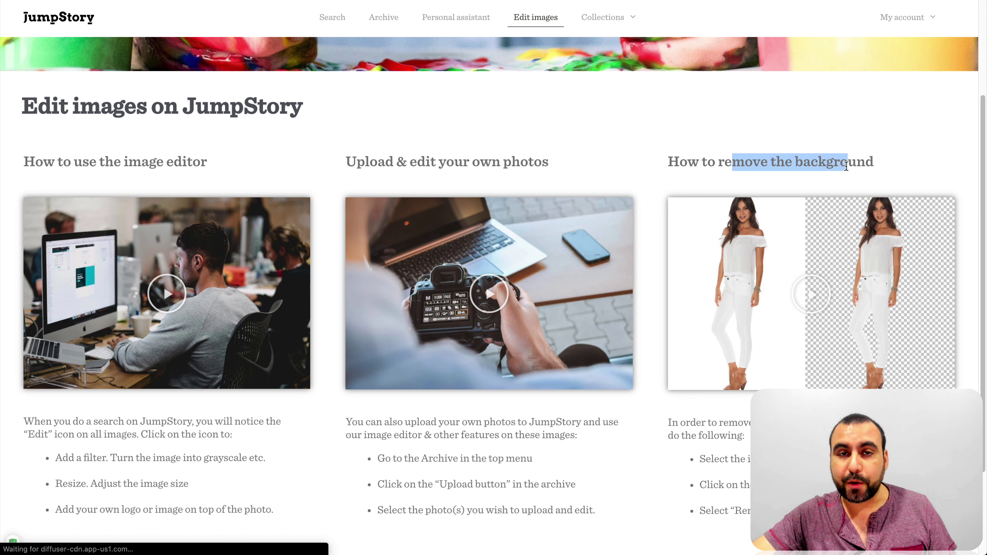
click(846, 166)
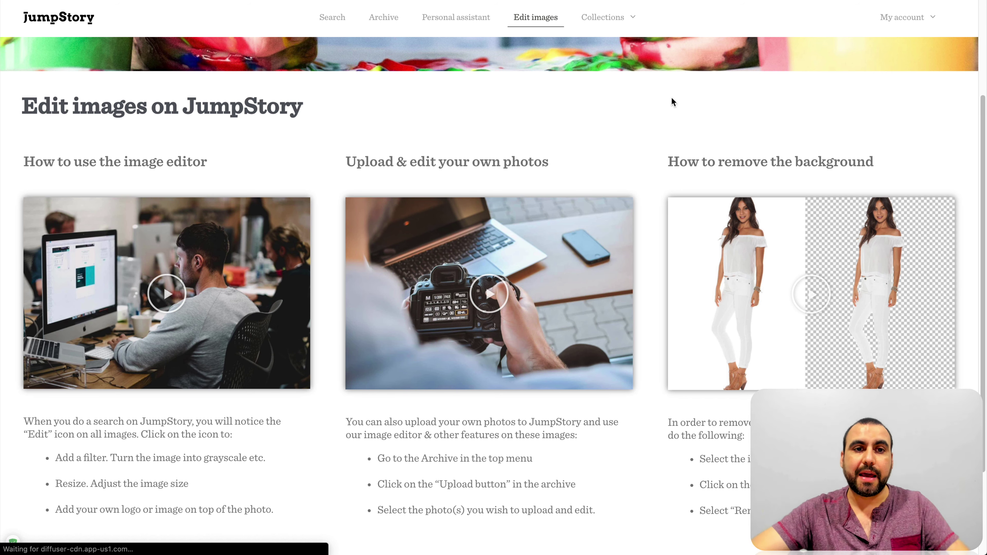
click(344, 21)
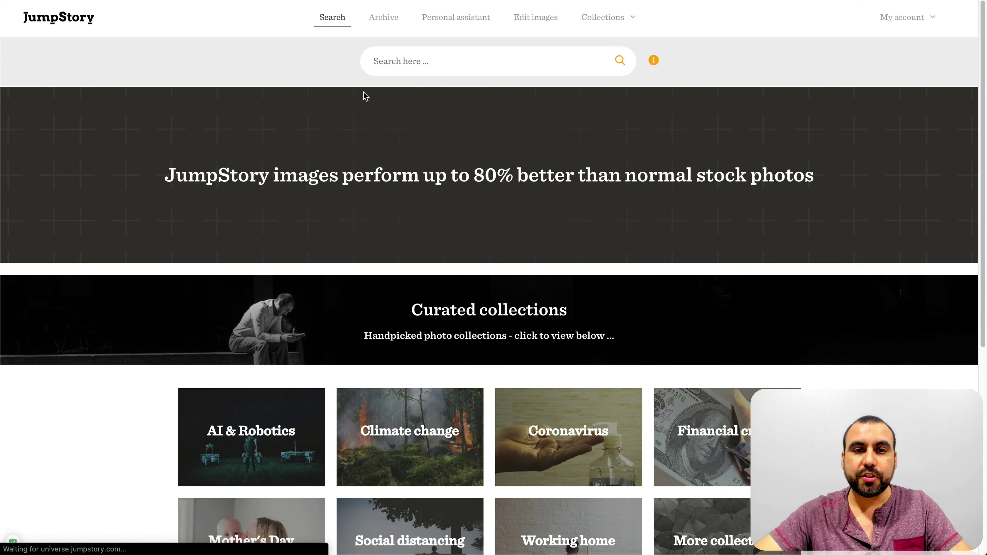
- Search JumpStory for 'dog', fixing the 'dig' typo, and scroll through the photo results
click(426, 62)
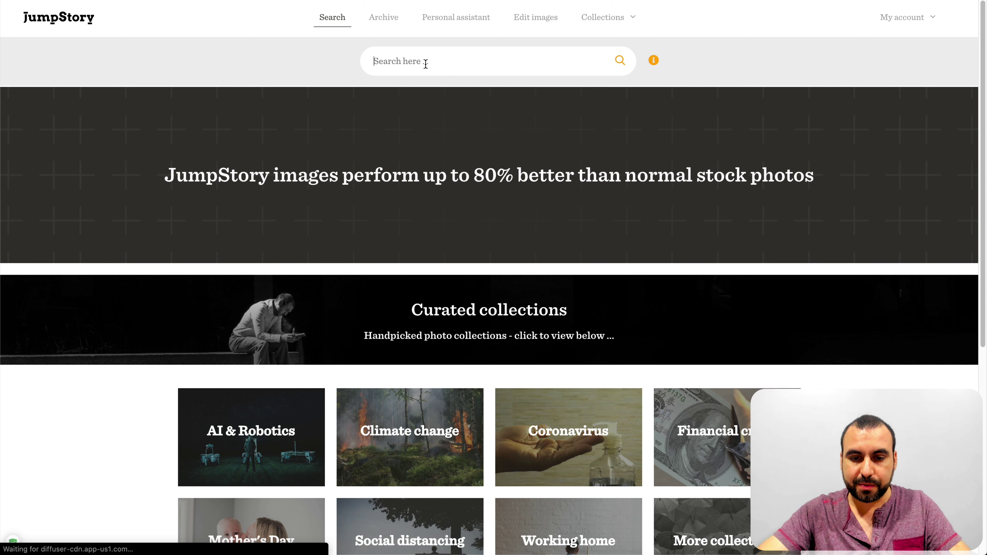
text(dig)
key(BackSpace)
key(BackSpace)
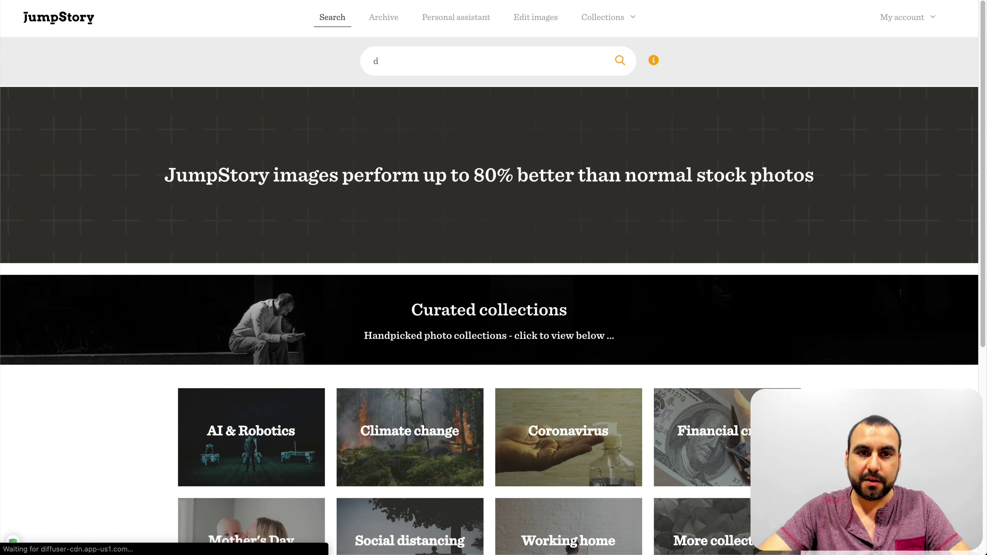
text(og)
key(Return)
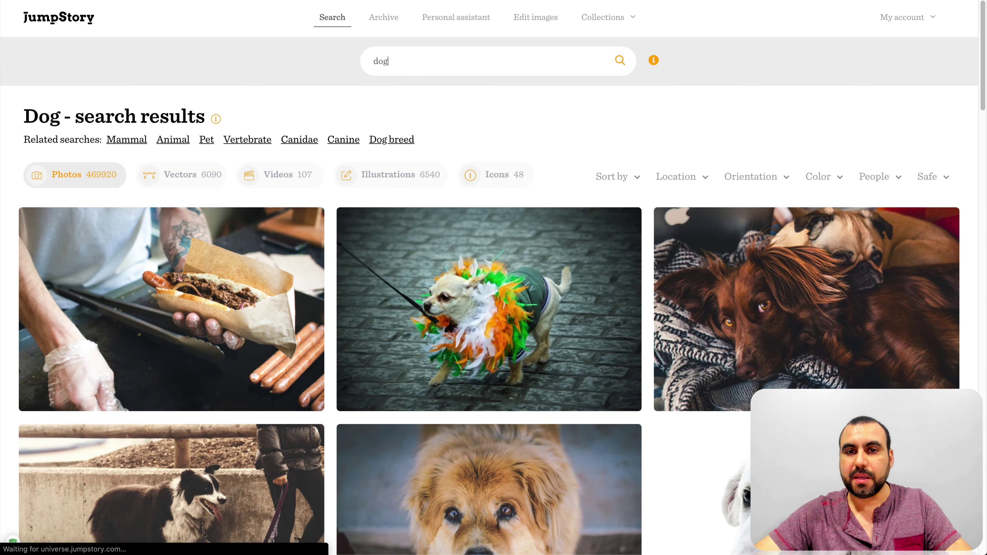
scroll(493, 311, down, 3)
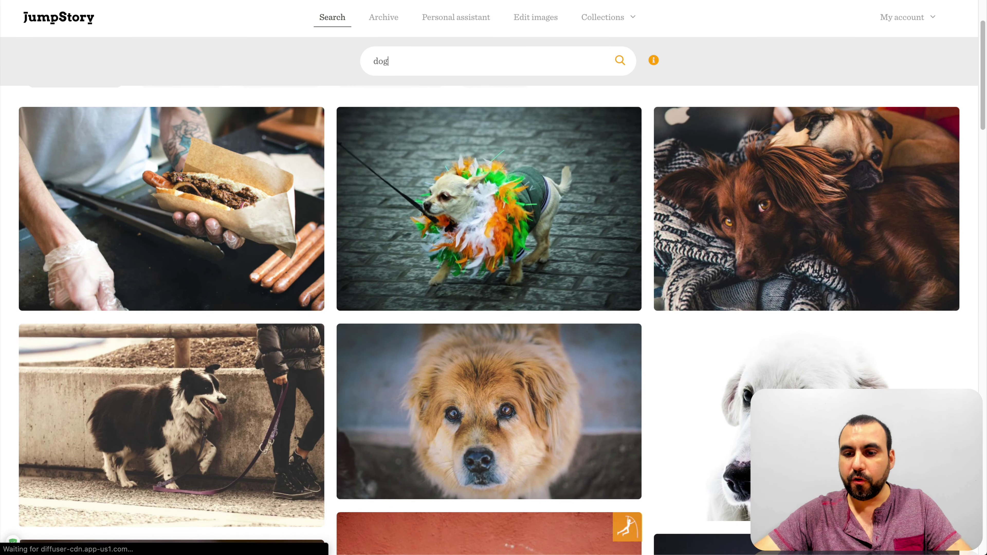
scroll(488, 272, down, 3)
scroll(544, 194, down, 1)
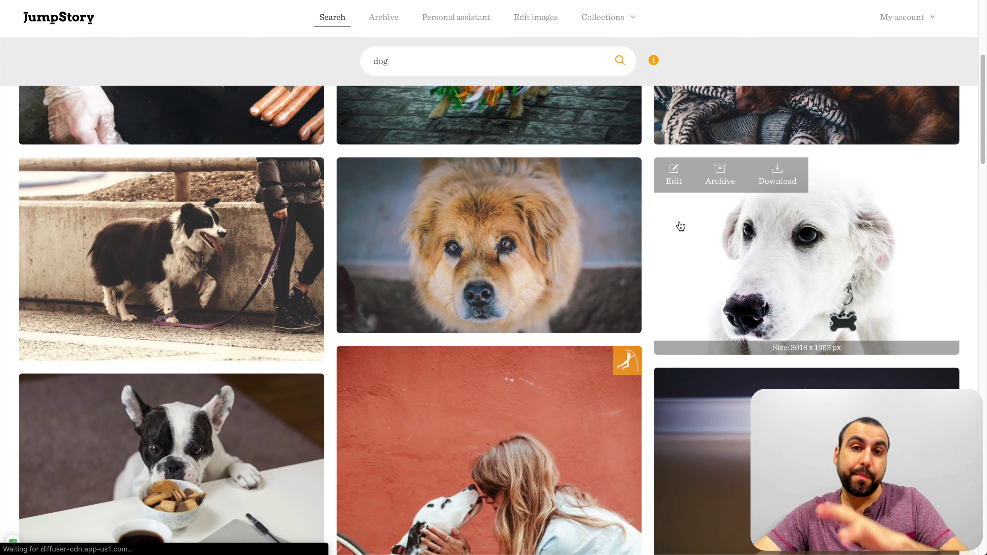
- Open the white dog photo's preview and remove its background
click(712, 232)
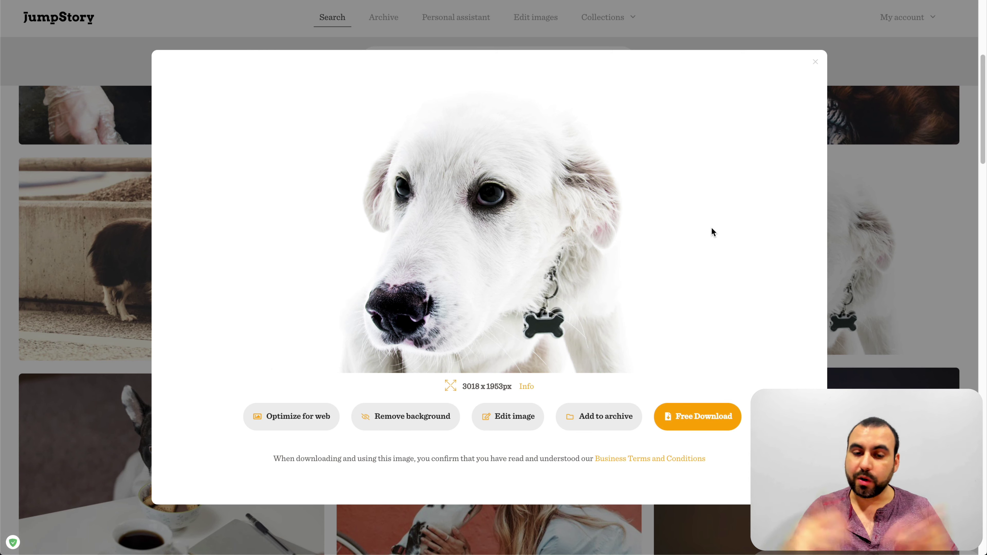
click(398, 426)
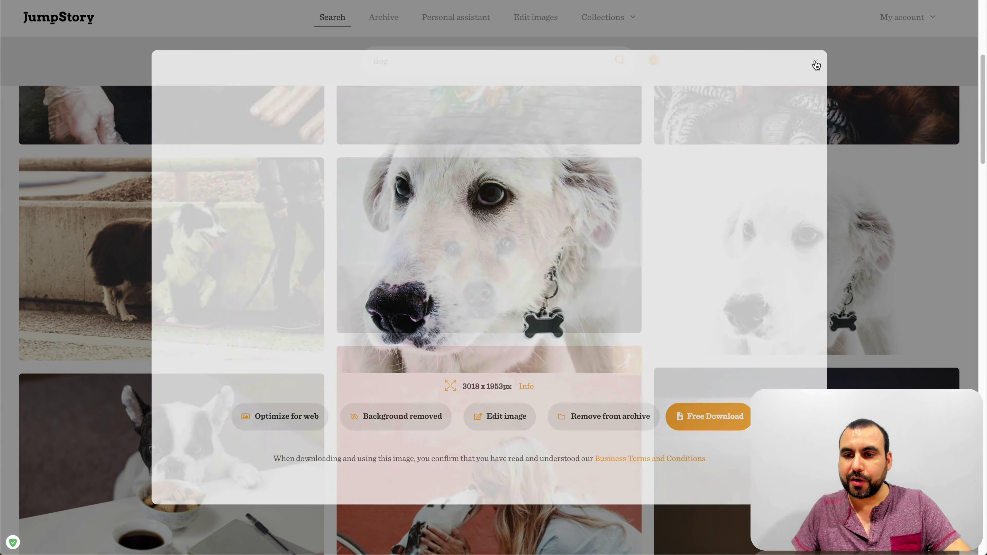
click(815, 62)
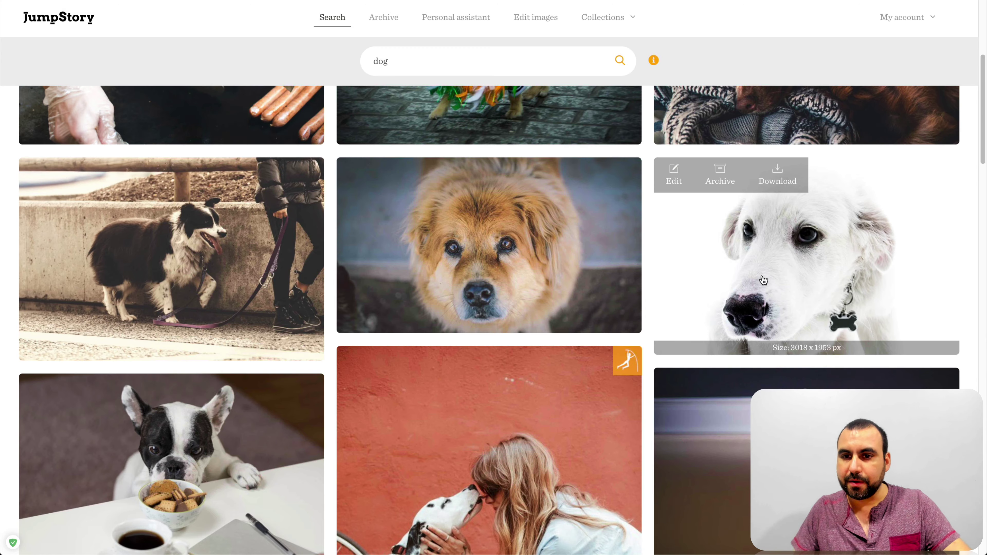
scroll(643, 328, down, 3)
scroll(642, 328, up, 2)
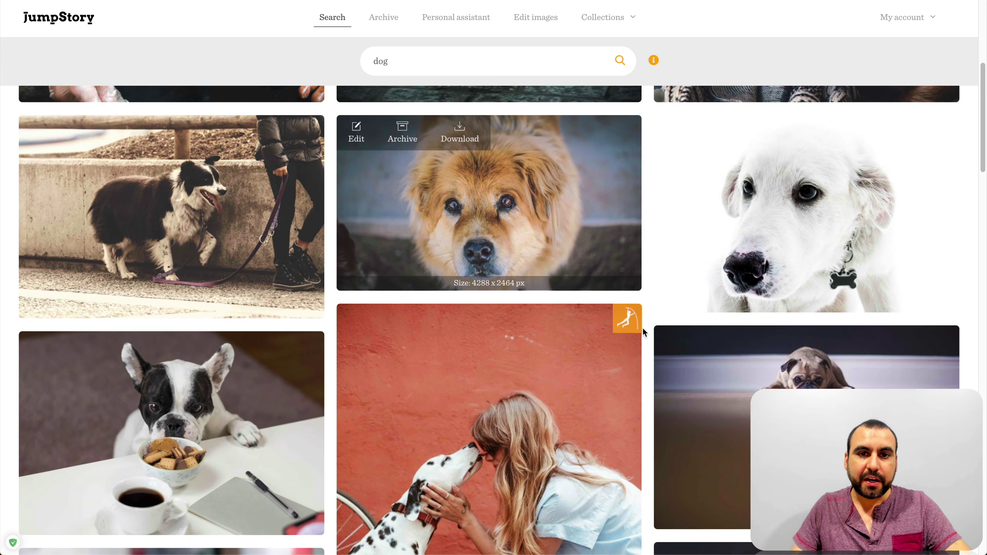
scroll(589, 324, down, 5)
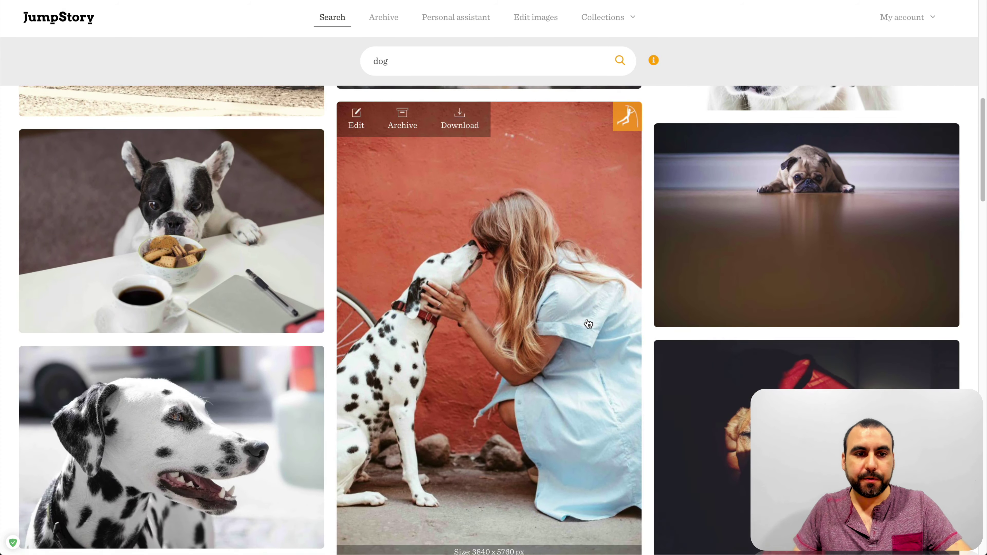
scroll(587, 324, down, 12)
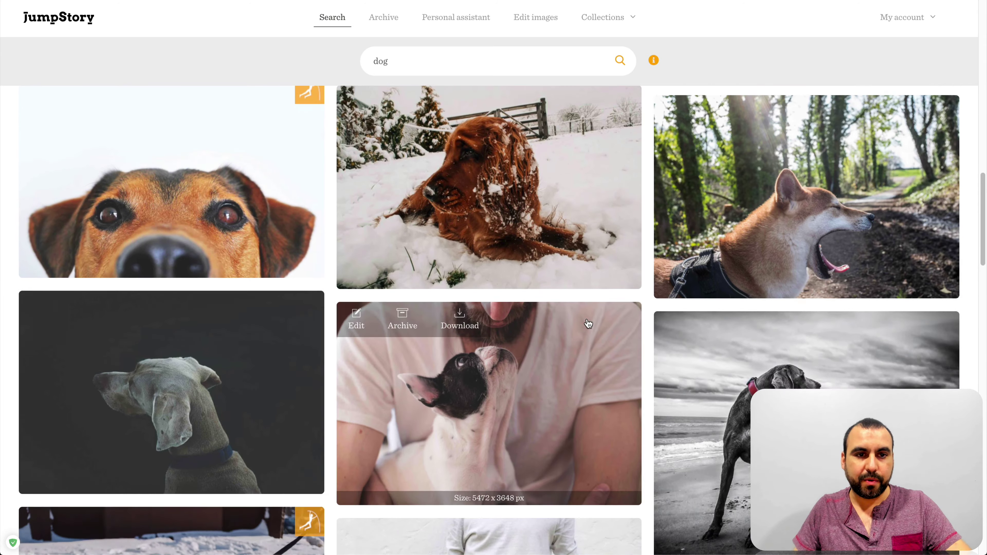
scroll(588, 323, down, 10)
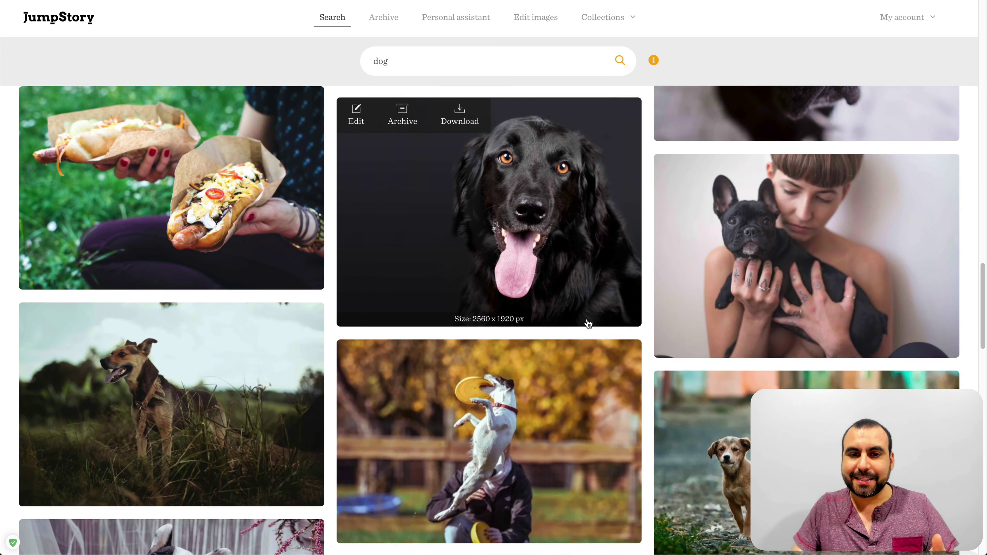
scroll(587, 322, up, 1)
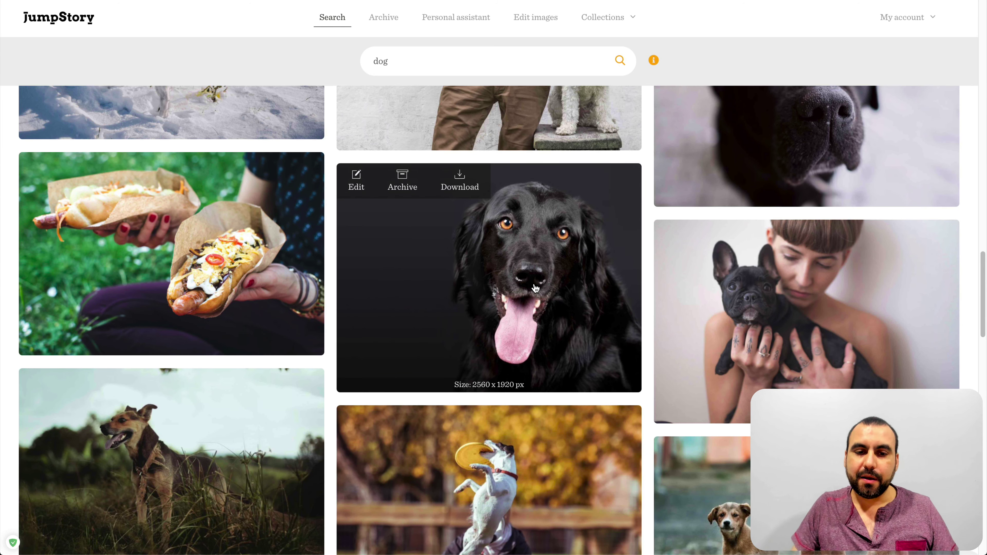
- Open the black dog photo's preview to remove its background
click(535, 287)
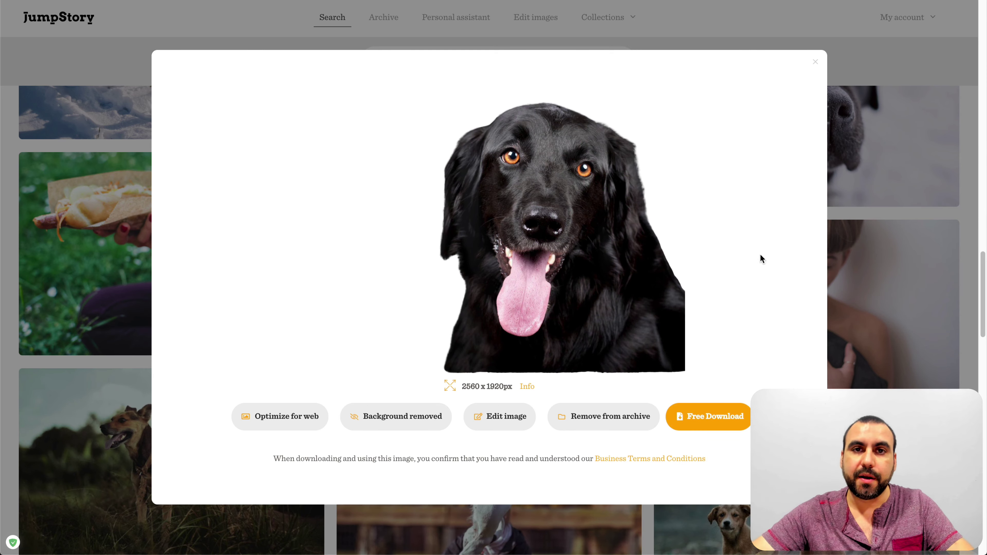
- Close the black dog preview and scroll down the dog results to the shiba photo
click(815, 63)
scroll(574, 269, down, 10)
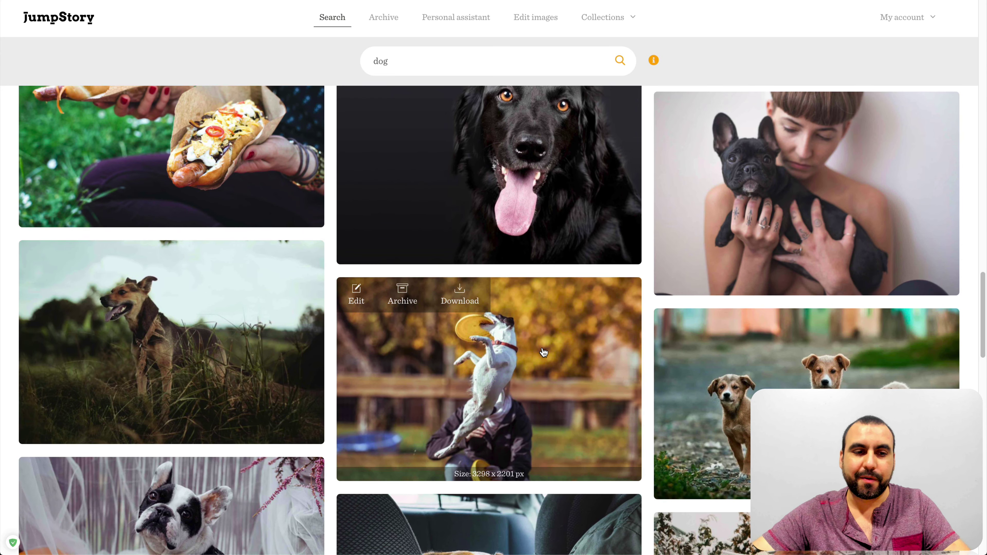
scroll(543, 352, down, 9)
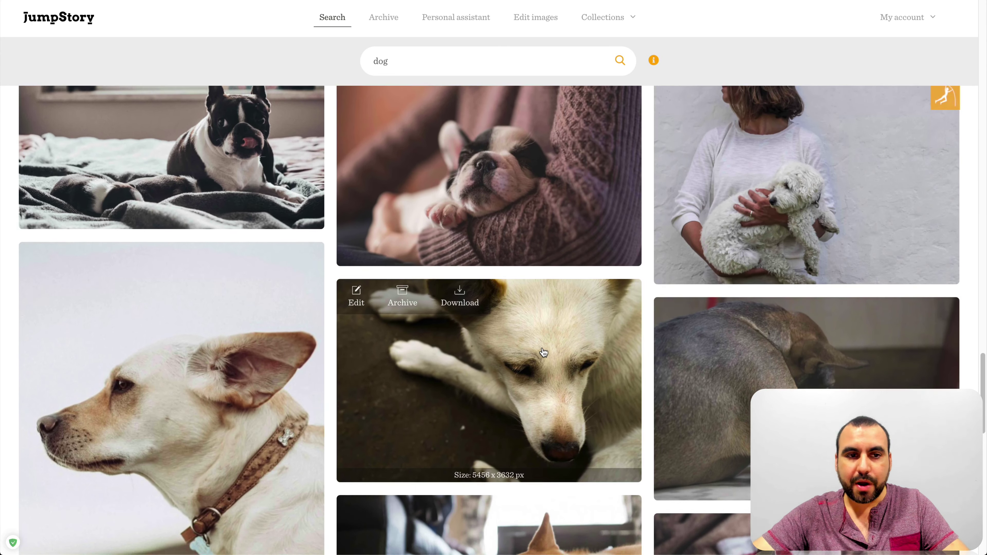
scroll(543, 352, down, 2)
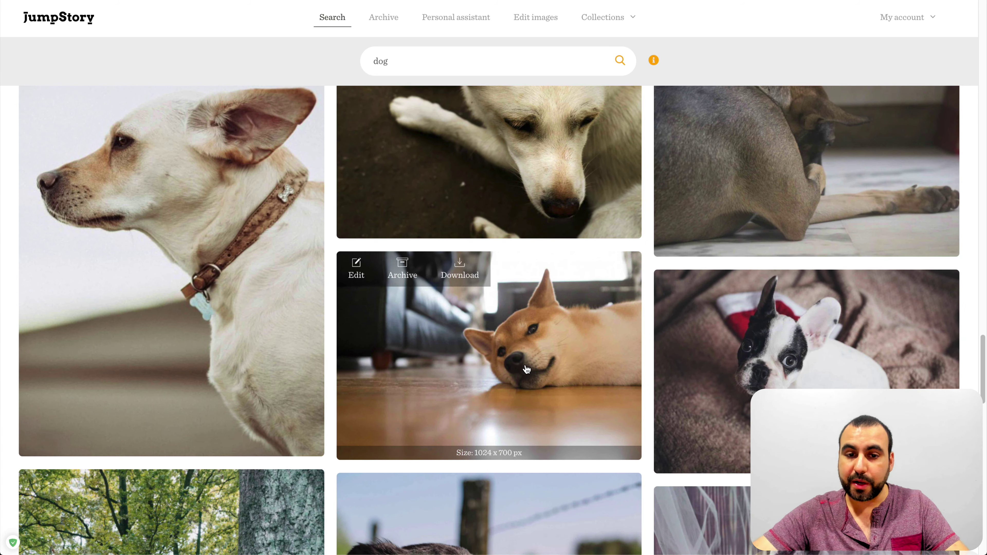
- Open the shiba-on-wooden-floor photo and start removing its background
click(526, 368)
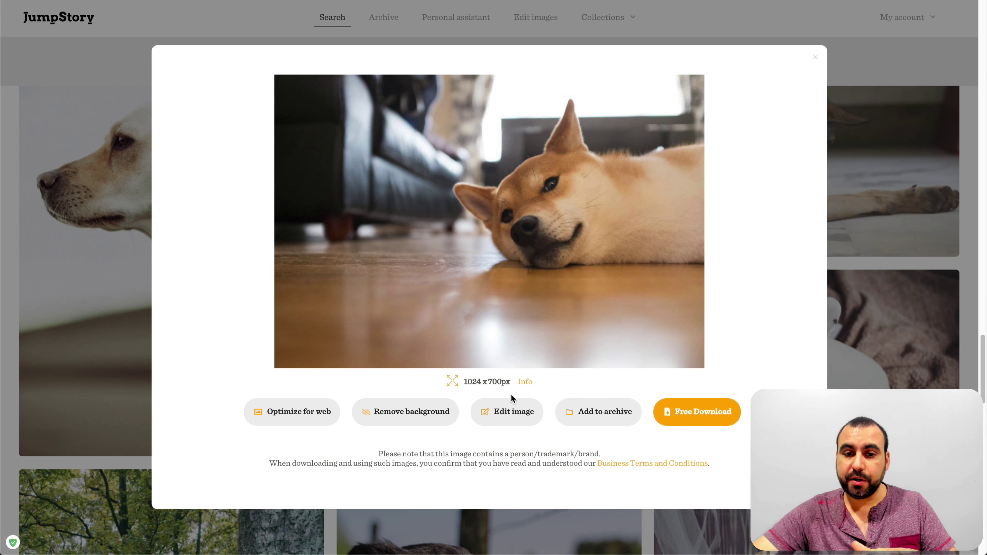
click(414, 411)
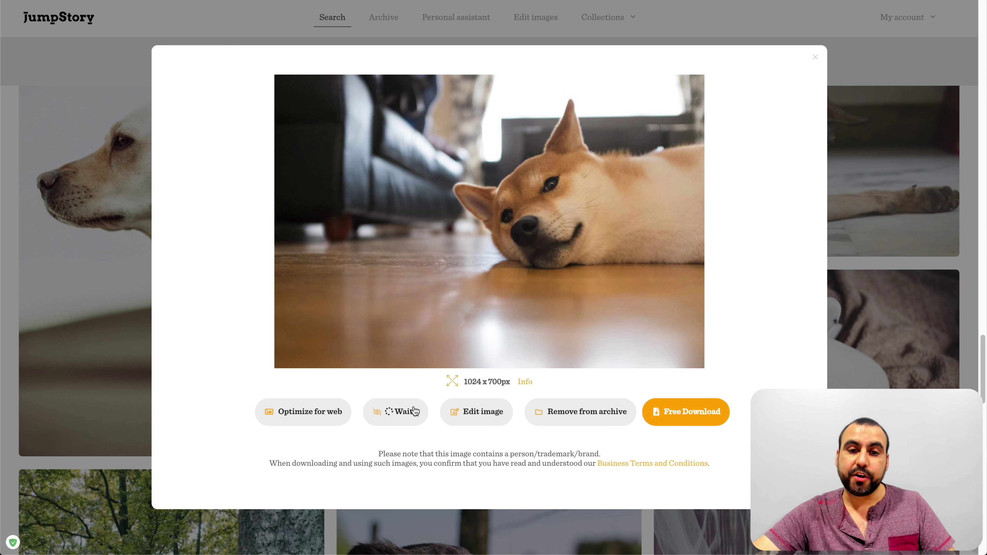